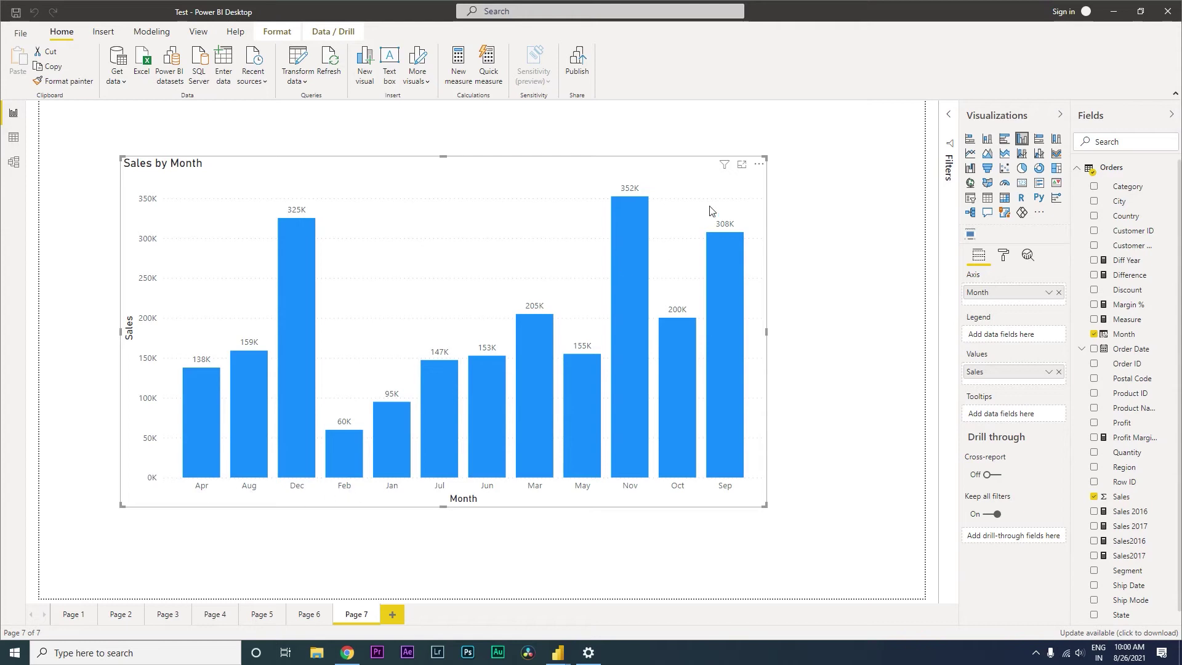
Step: Sort the Sales by Month chart by Sales in ascending order
{"action": "left_click", "coordinate": [759, 164]}
{"action": "mouse_move", "coordinate": [787, 264]}
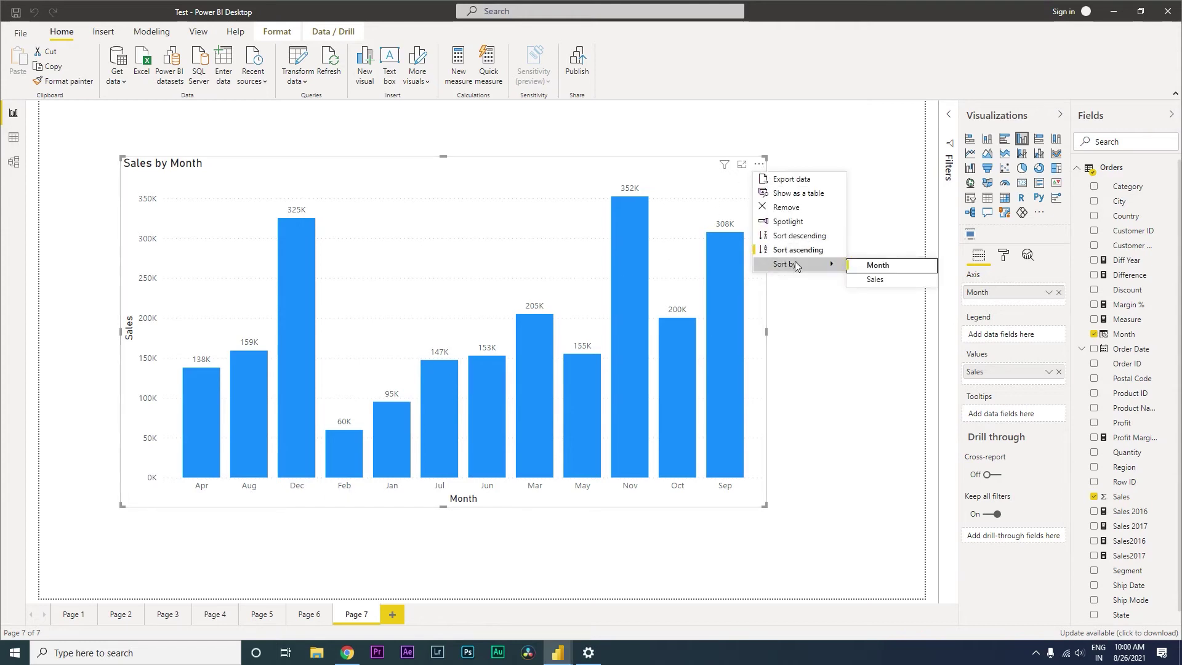
{"action": "left_click", "coordinate": [882, 266]}
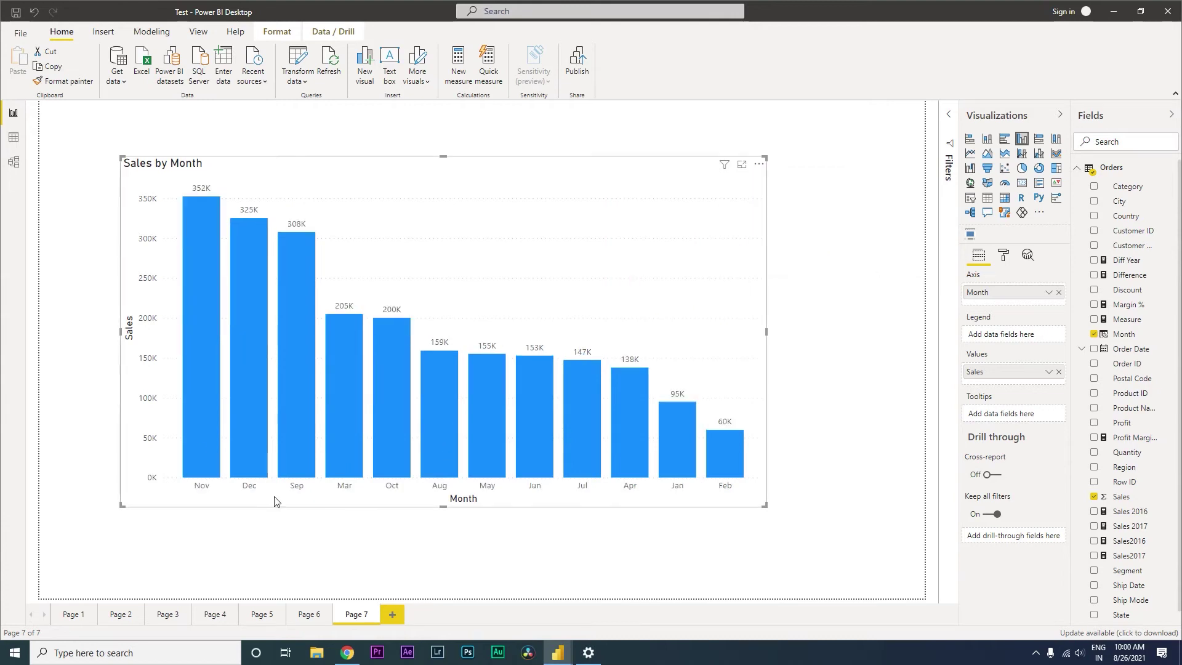
{"action": "left_click", "coordinate": [759, 164]}
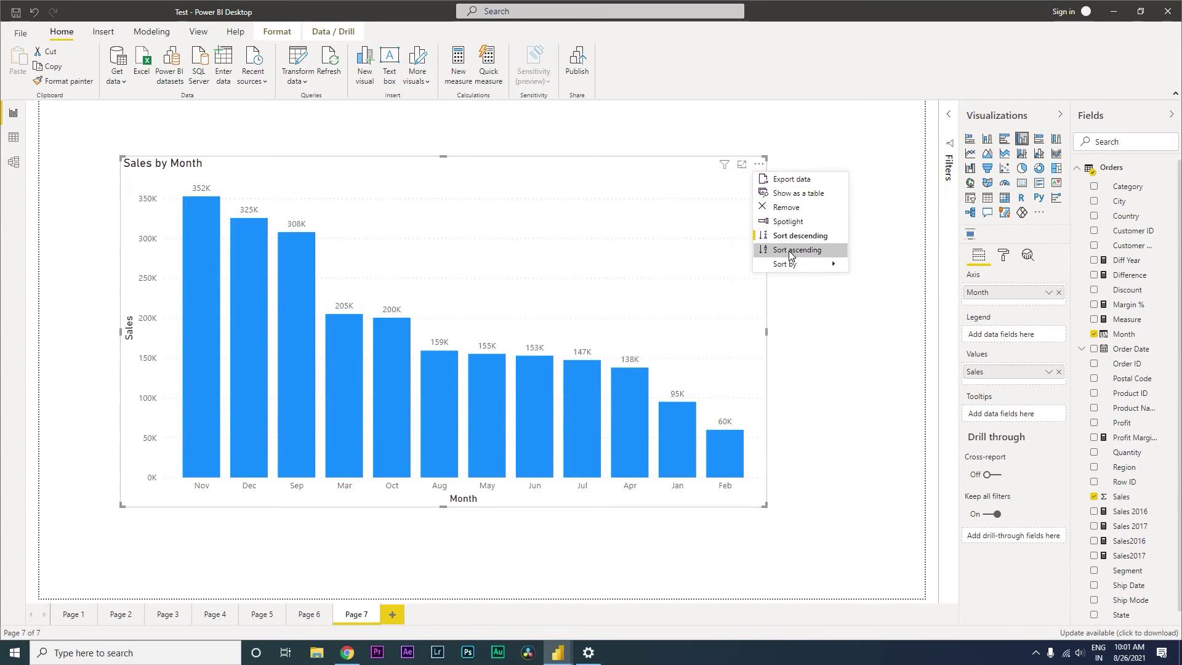
{"action": "left_click", "coordinate": [790, 251]}
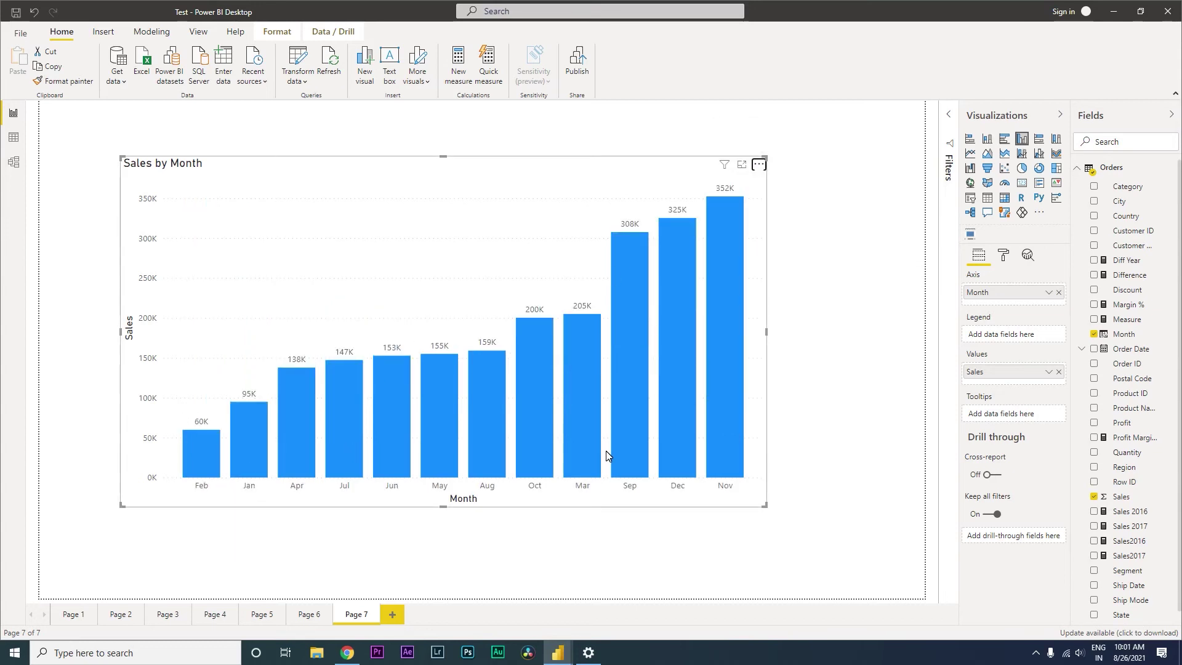
{"action": "left_click", "coordinate": [783, 414]}
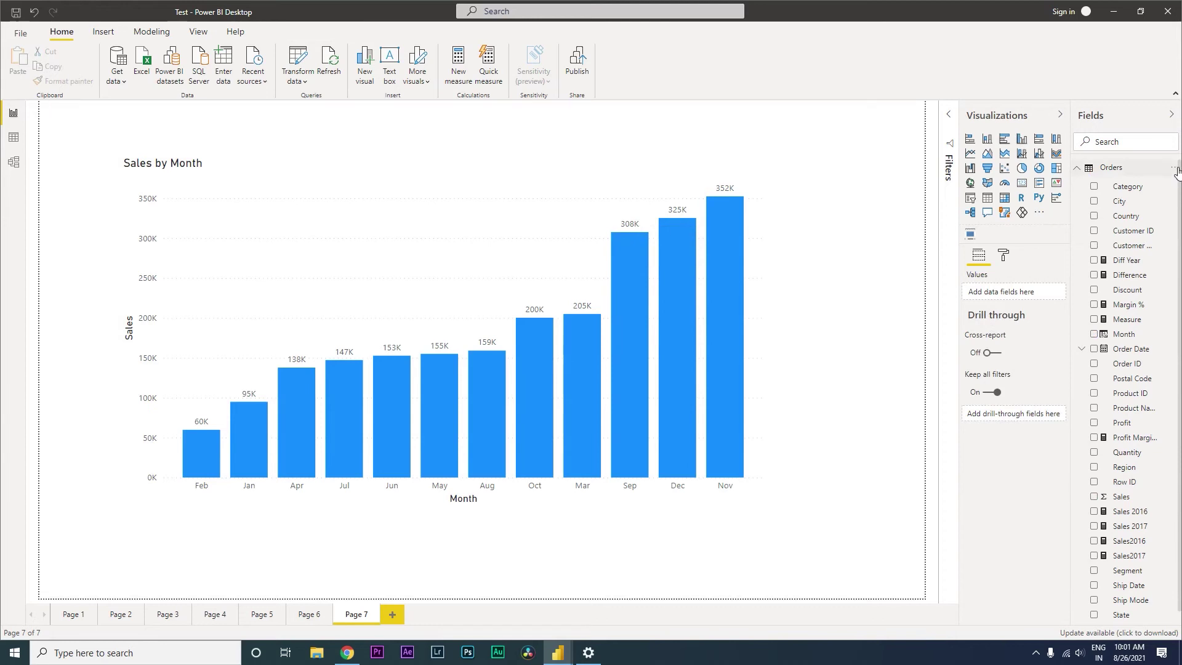
{"action": "left_click", "coordinate": [1174, 168]}
Step: Add the calculated column Month Number = MONTH(Orders[Order Date]) to the Orders table
{"action": "left_click", "coordinate": [1106, 195]}
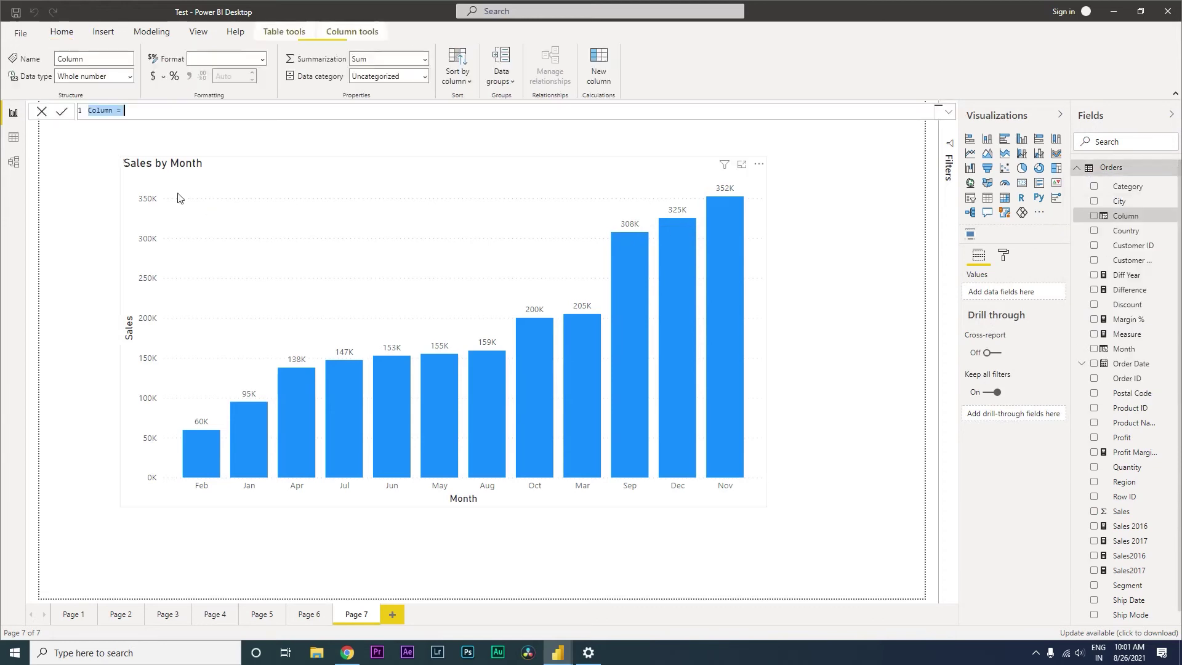
{"action": "type", "text": "Month"}
{"action": "type", "text": " Number "}
{"action": "type", "text": "MONTH("}
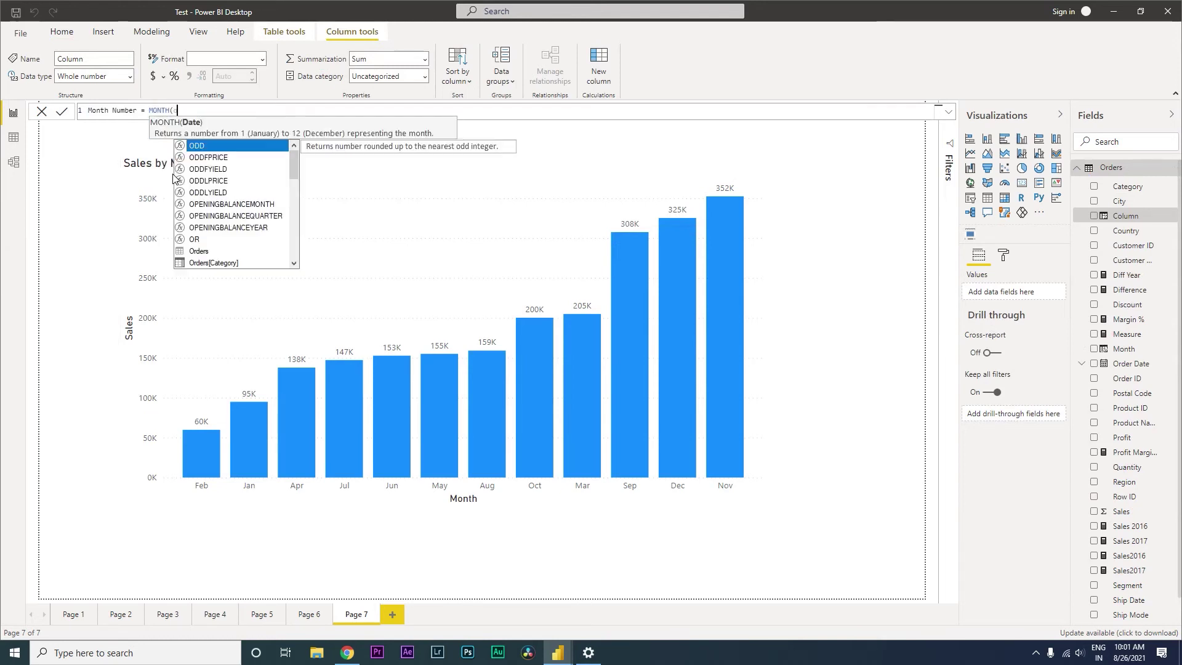
{"action": "type", "text": "order"}
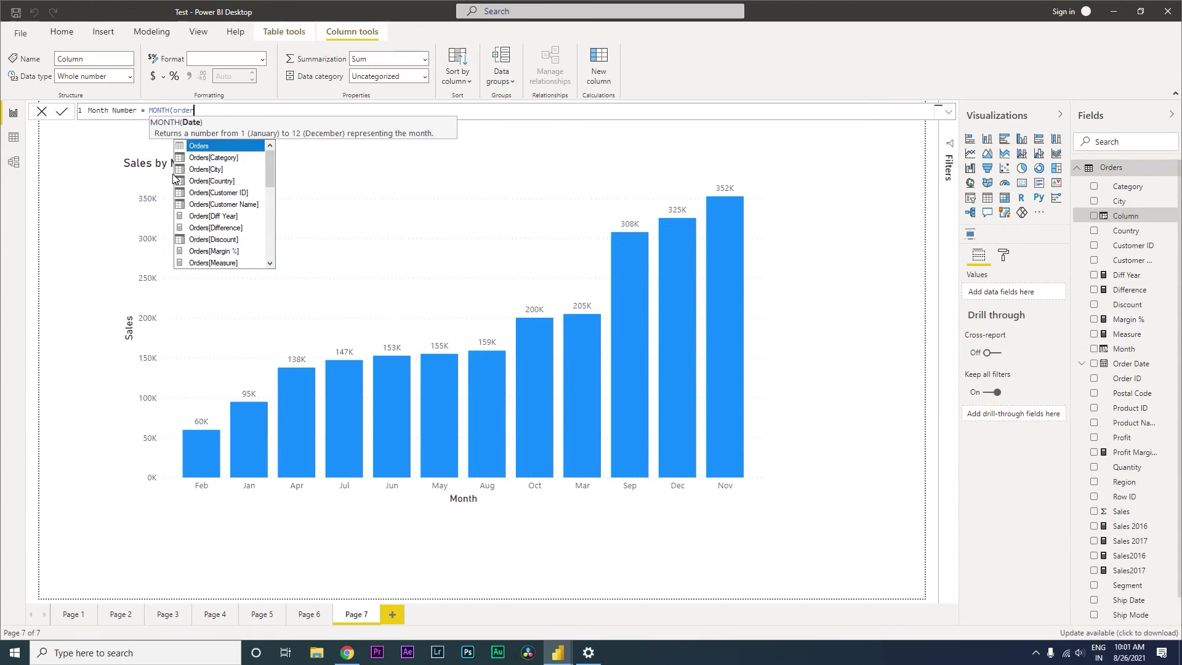
{"action": "key", "text": "Tab"}
{"action": "type", "text": "[or"}
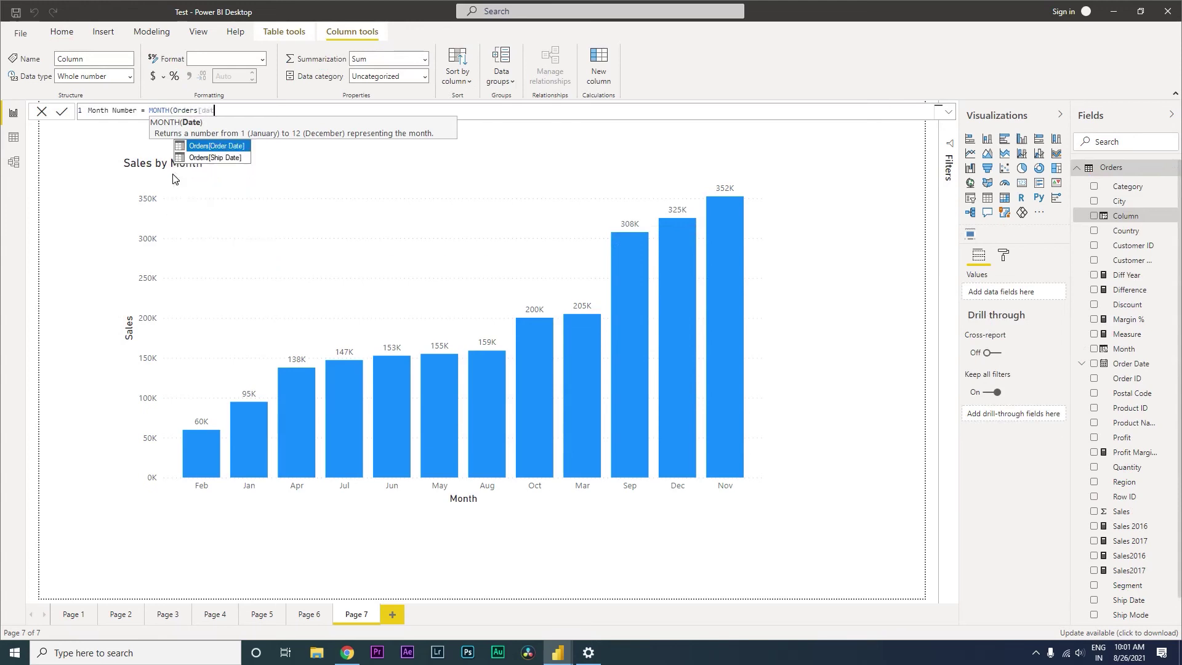
{"action": "key", "text": "Tab"}
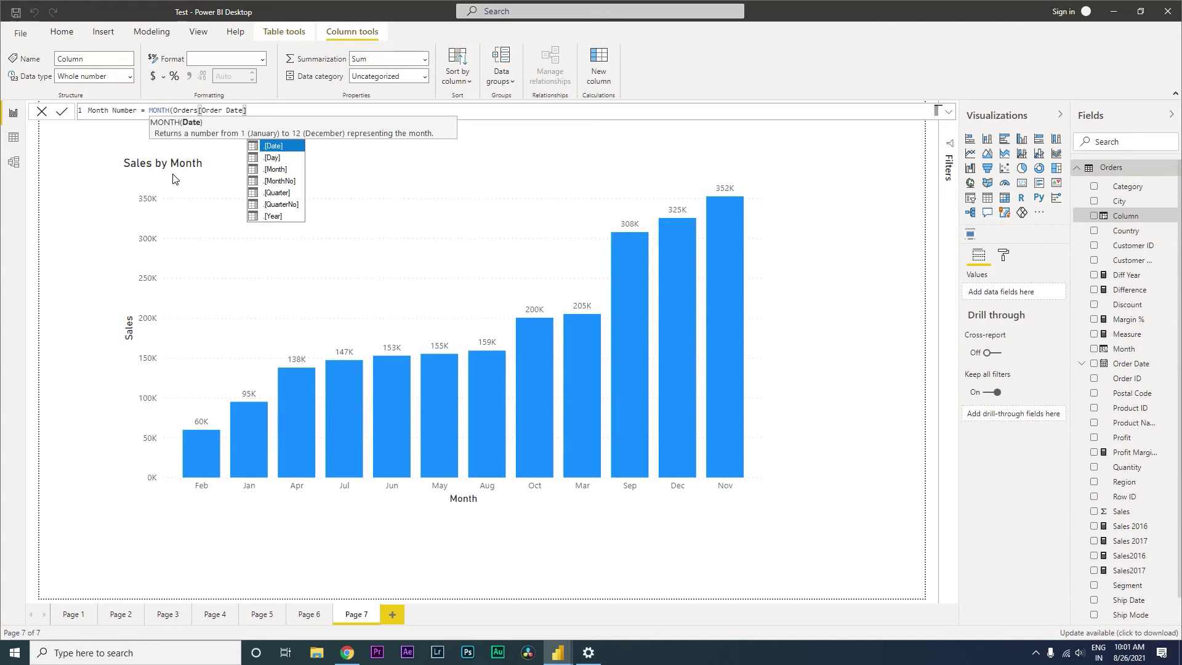
{"action": "type", "text": ")"}
{"action": "key", "text": "Return"}
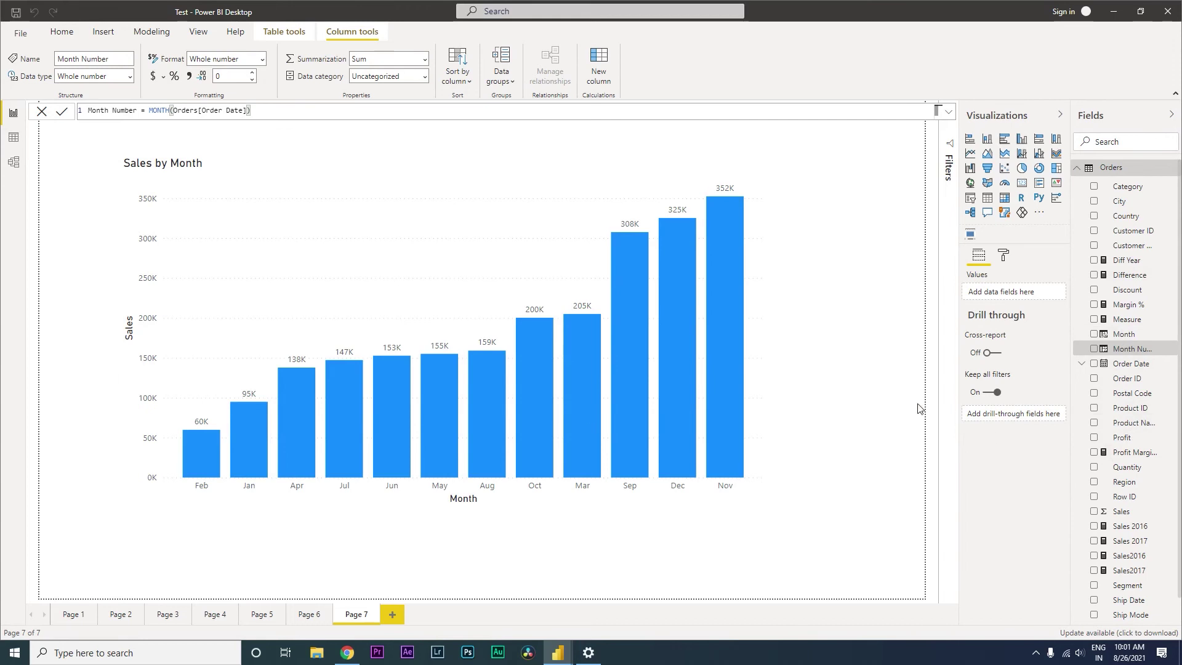
{"action": "left_click", "coordinate": [1123, 333]}
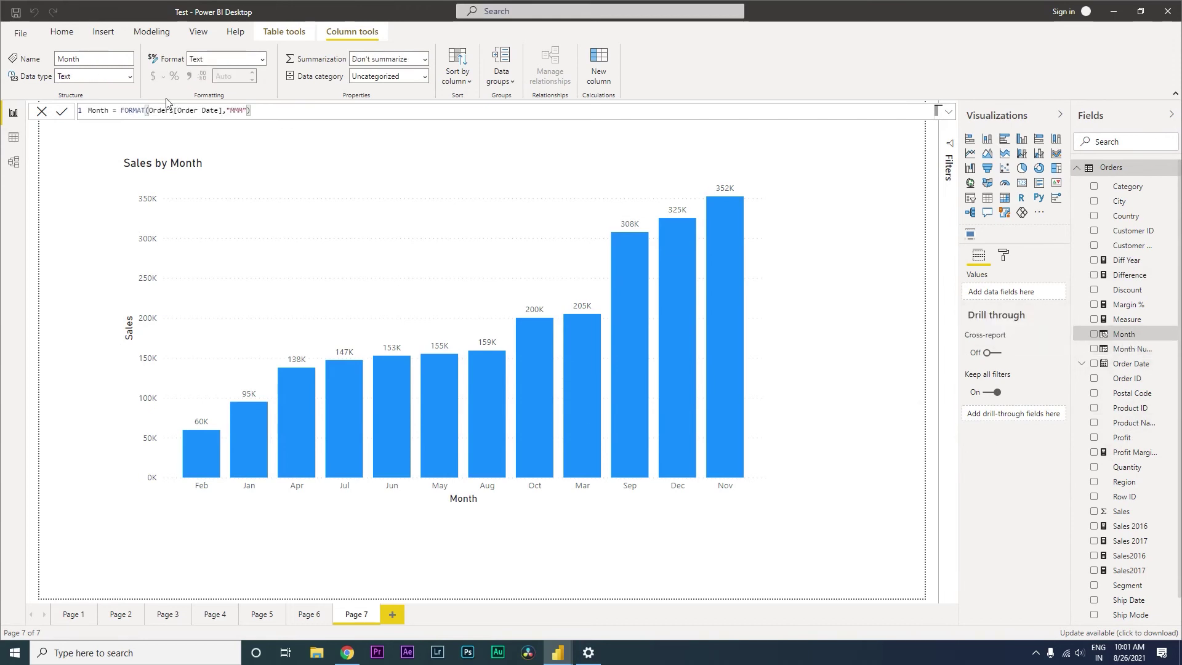
Step: Show the Sort by column choices for the Orders Month field, including Month Number
{"action": "left_click", "coordinate": [151, 32]}
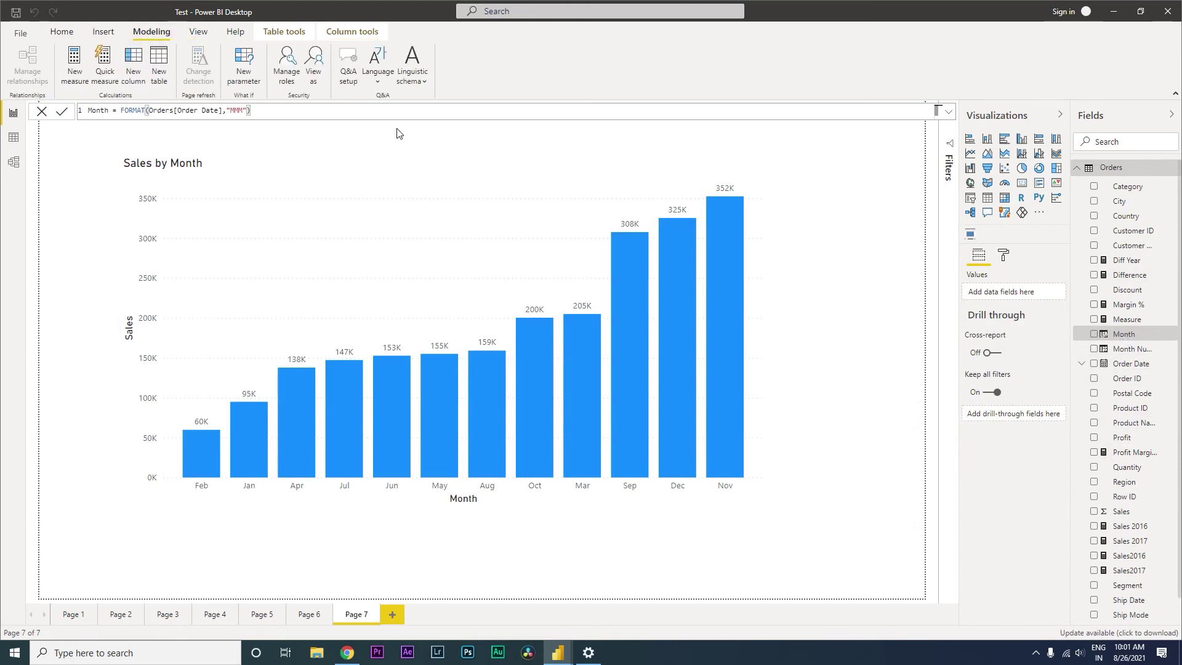
{"action": "left_click", "coordinate": [351, 31]}
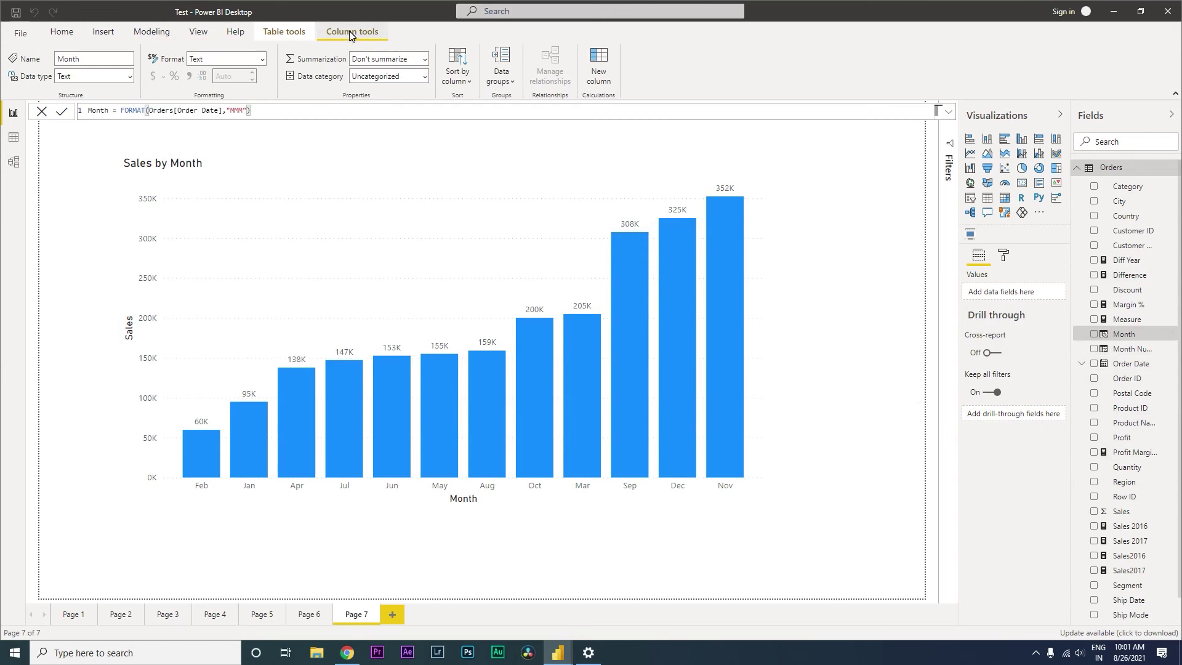
{"action": "left_click", "coordinate": [457, 82]}
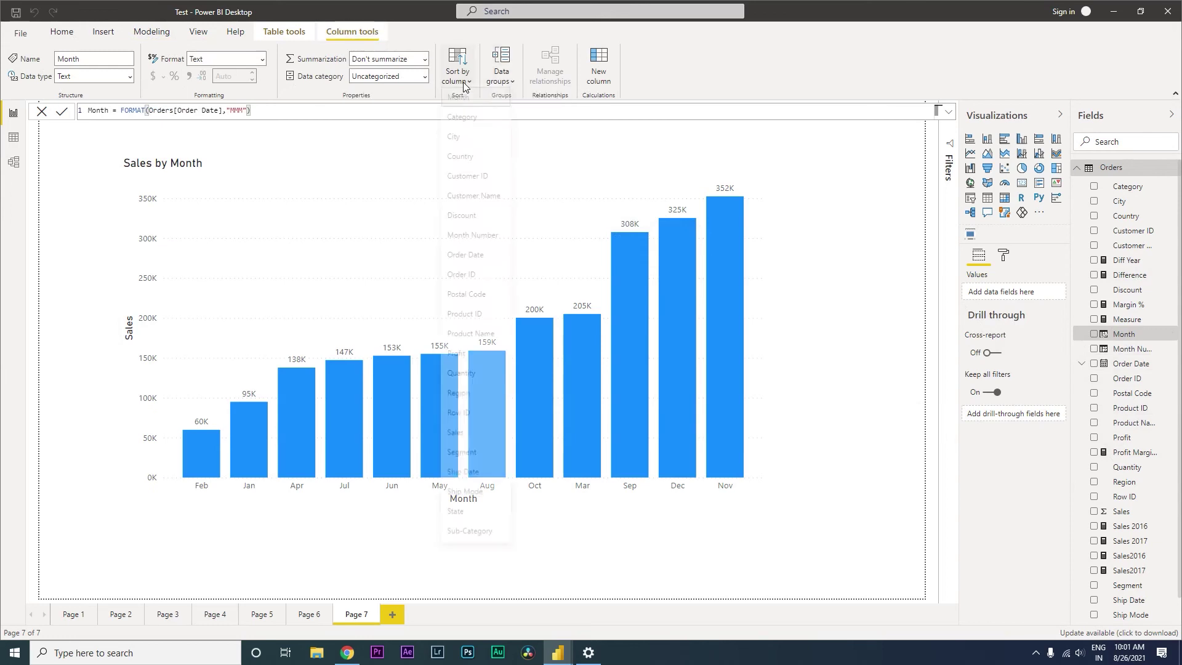
Step: Set the Month column to sort by Month Number
{"action": "left_click", "coordinate": [469, 241]}
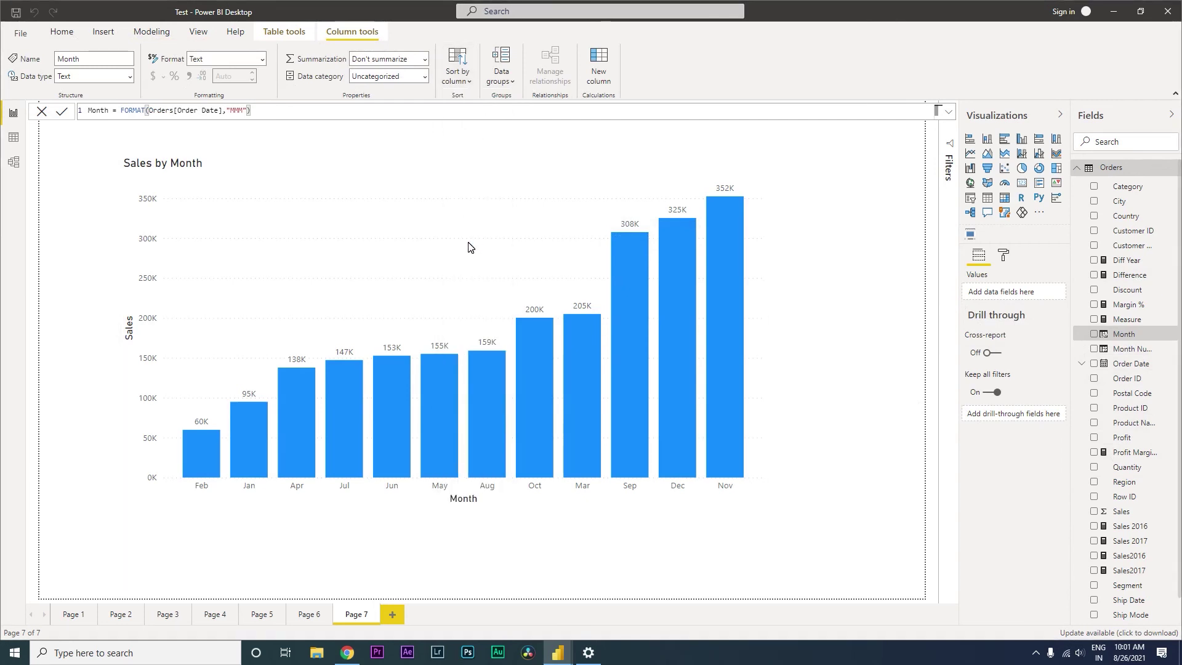
{"action": "mouse_move", "coordinate": [732, 291]}
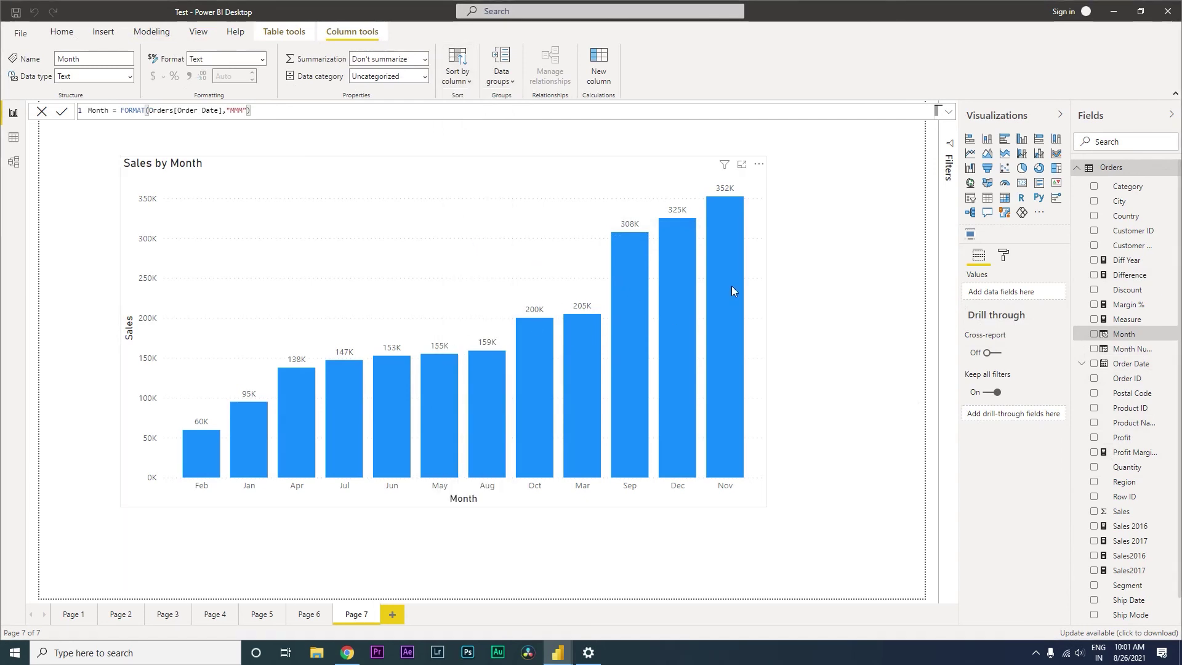
{"action": "left_click", "coordinate": [758, 164]}
{"action": "mouse_move", "coordinate": [792, 264]}
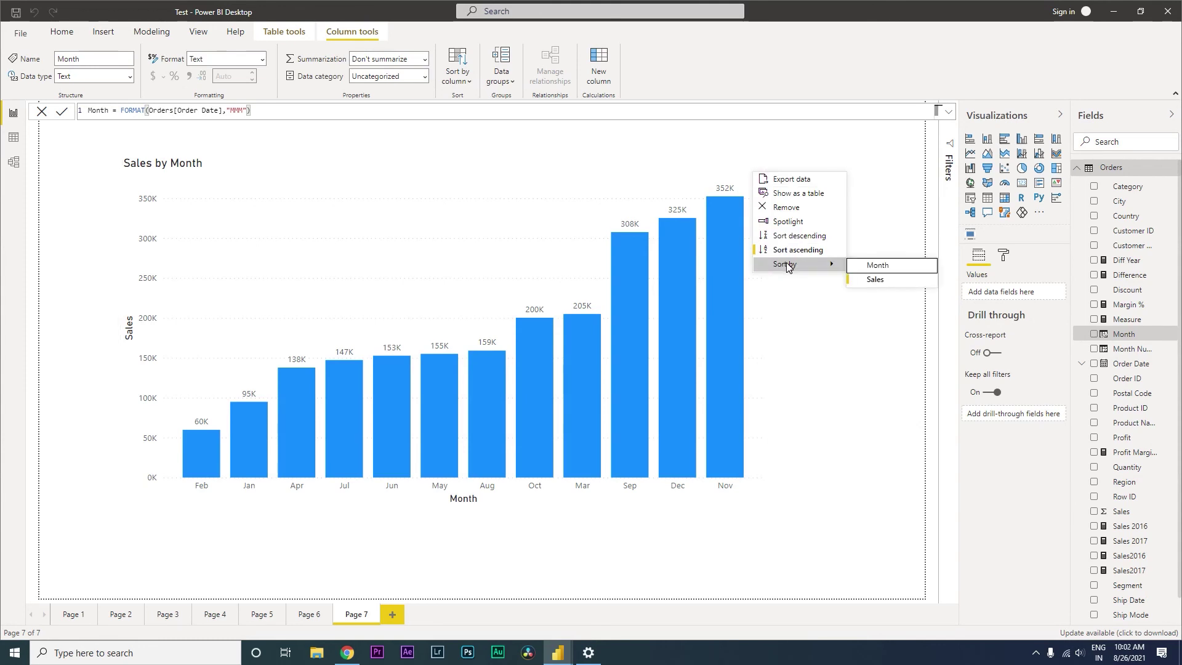
Step: Sort the Sales by Month chart by Month, January through December
{"action": "left_click", "coordinate": [877, 265]}
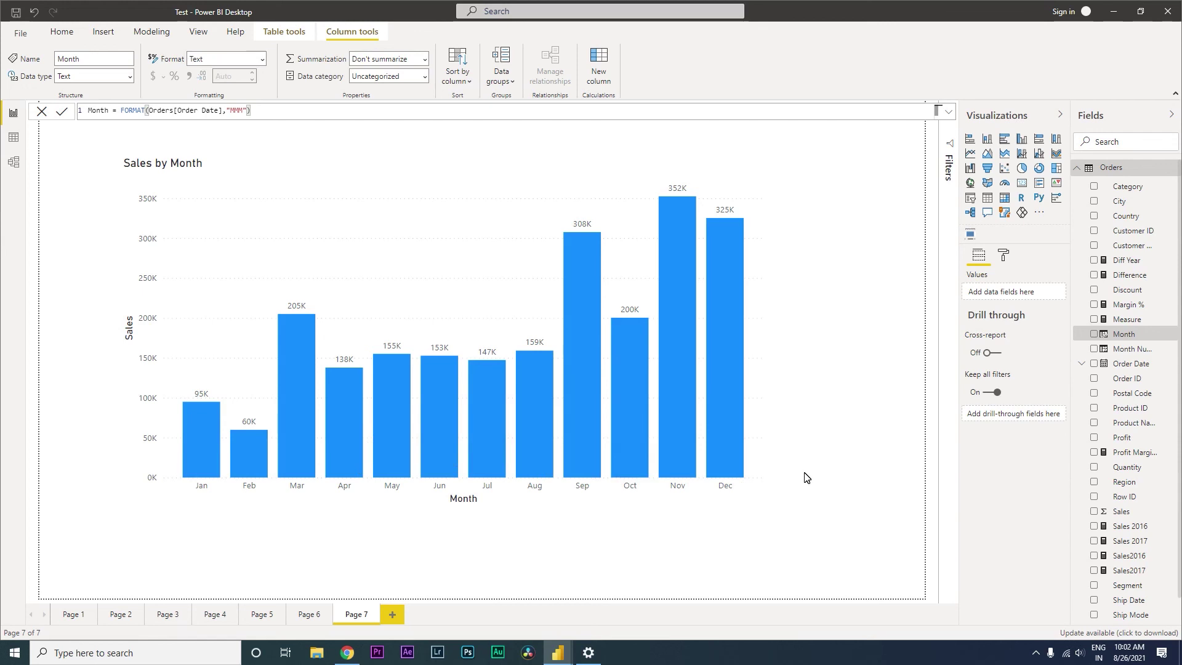
Step: Check the Month Number column's MONTH(Orders[Order Date]) formula, then deselect the column
{"action": "mouse_move", "coordinate": [444, 332]}
{"action": "left_click", "coordinate": [1131, 349]}
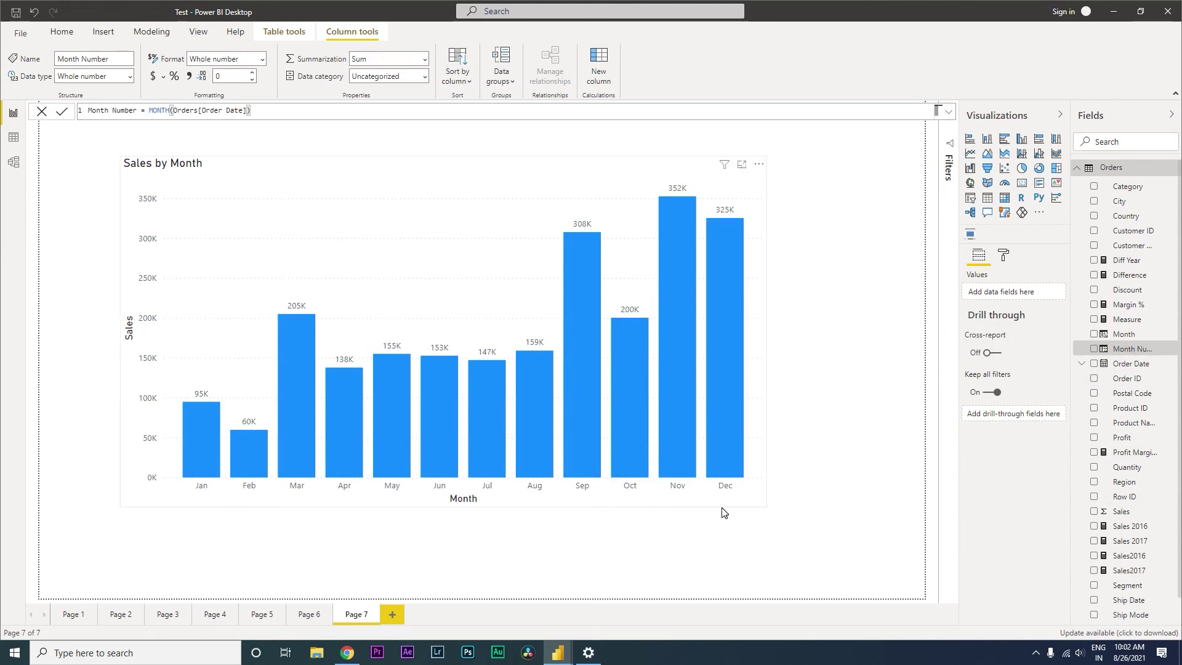
{"action": "left_click", "coordinate": [814, 491]}
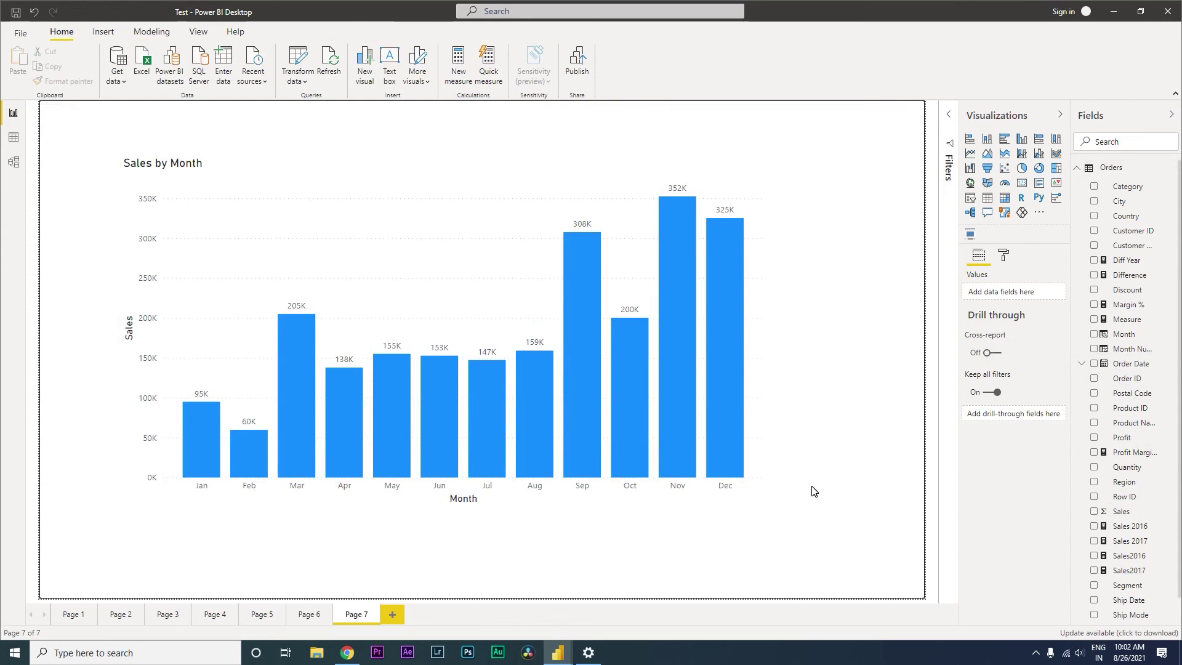